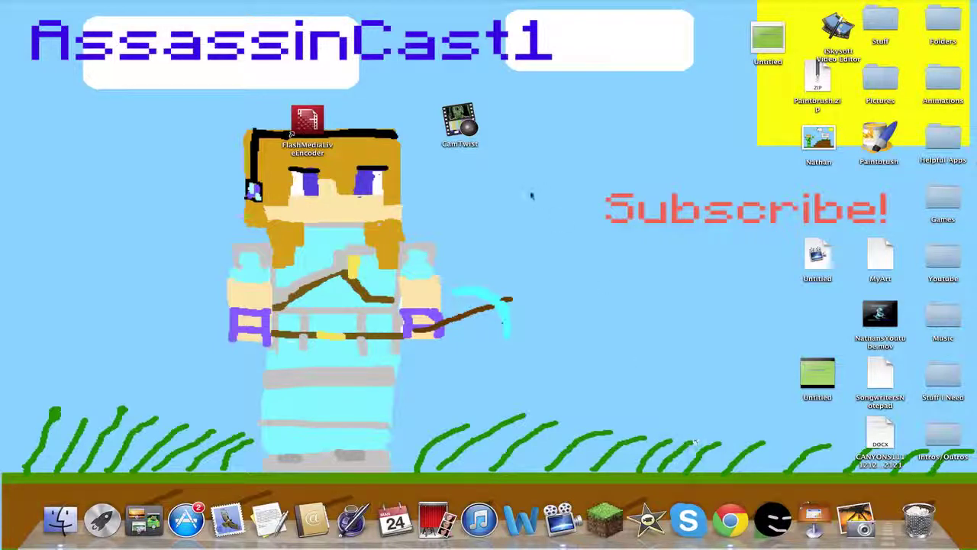
- Arrange the CamTwist and FlashMediaLiveEncoder icons side by side near the top of the desktop
left_click_drag(458, 122, 516, 145)
left_click_drag(294, 132, 320, 84)
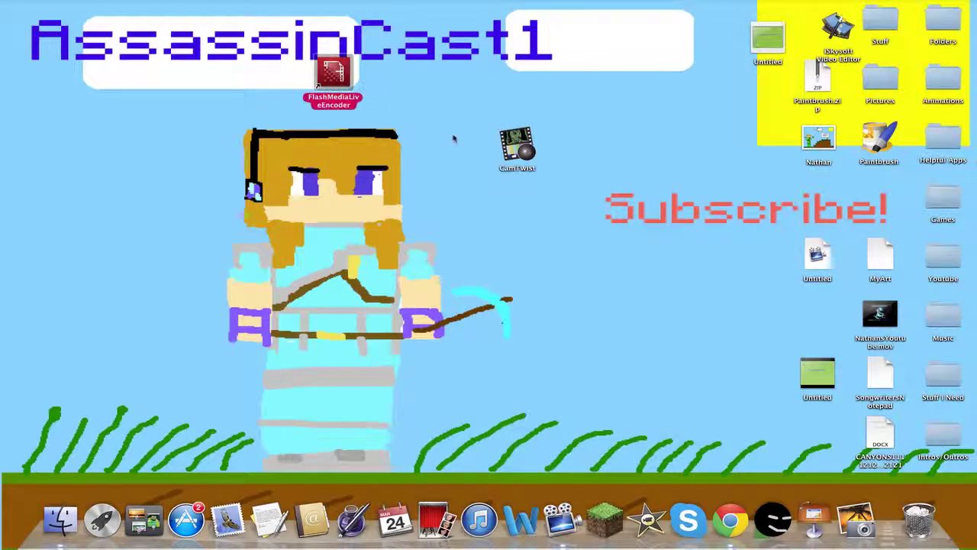
left_click_drag(516, 146, 517, 103)
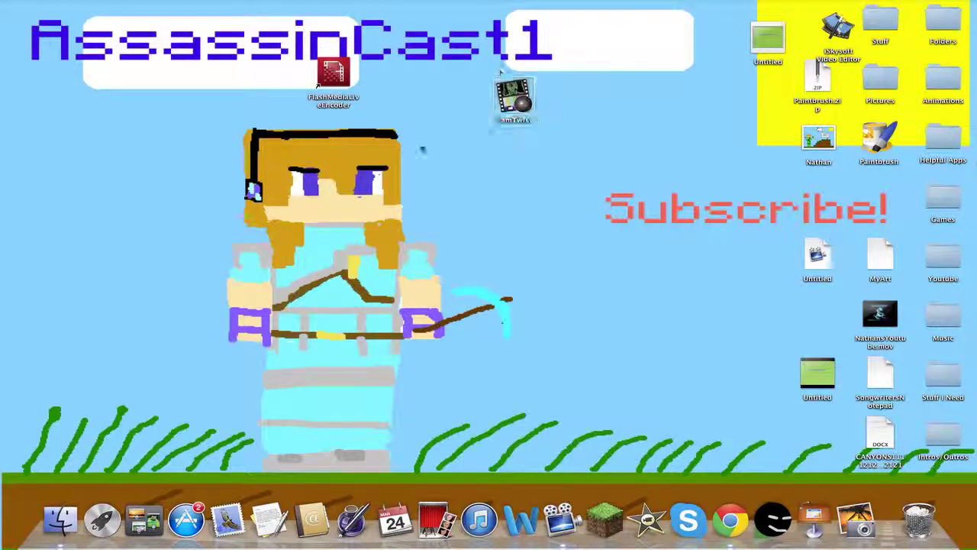
- Launch CamTwist, shift its window left, and remove the Desktop (LiveStream) effect
double_click(514, 98)
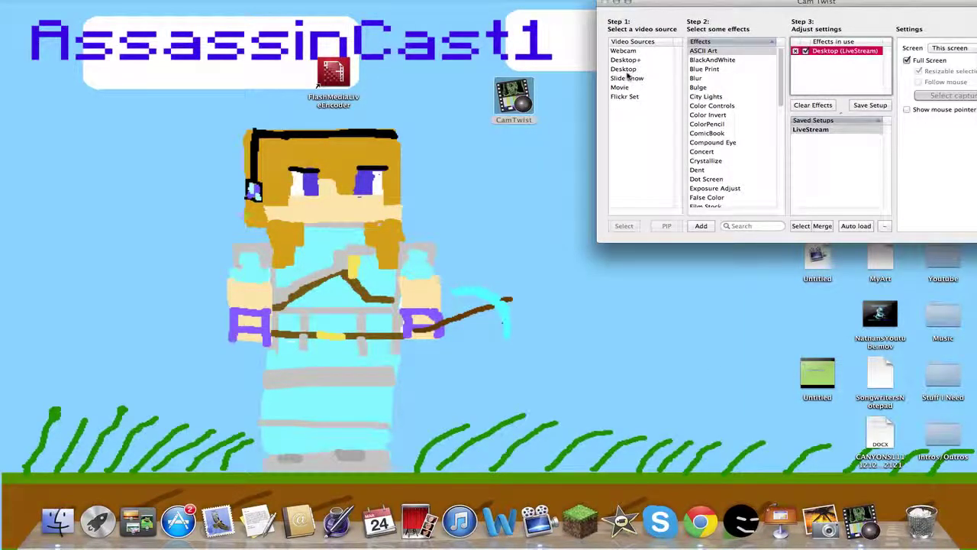
left_click_drag(819, 7, 728, 12)
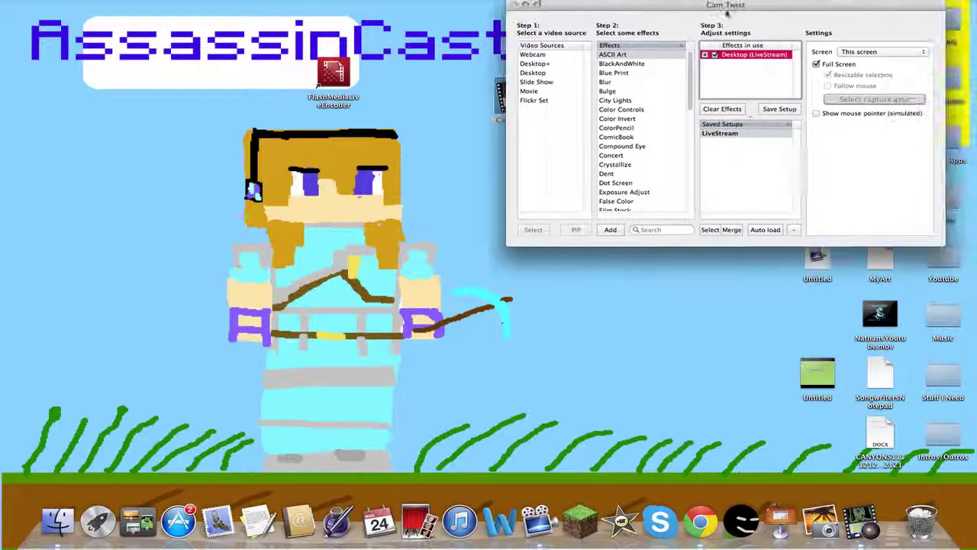
left_click(704, 54)
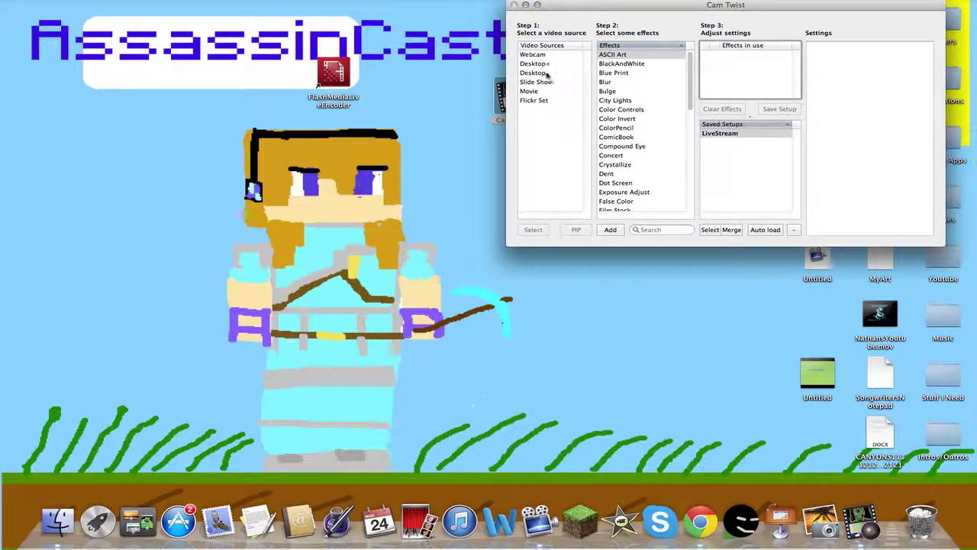
- Choose Desktop as the video source and add it to the effects in use
left_click(549, 73)
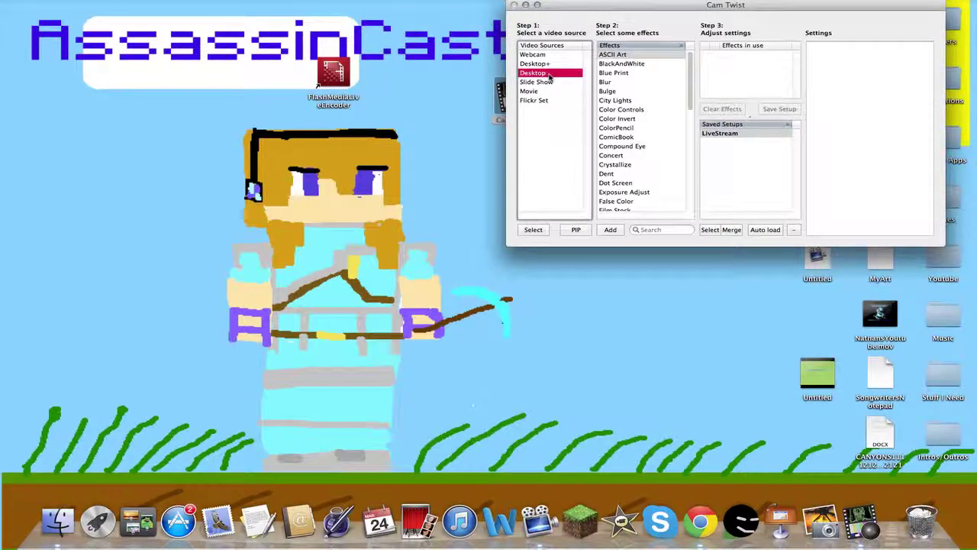
left_click(558, 57)
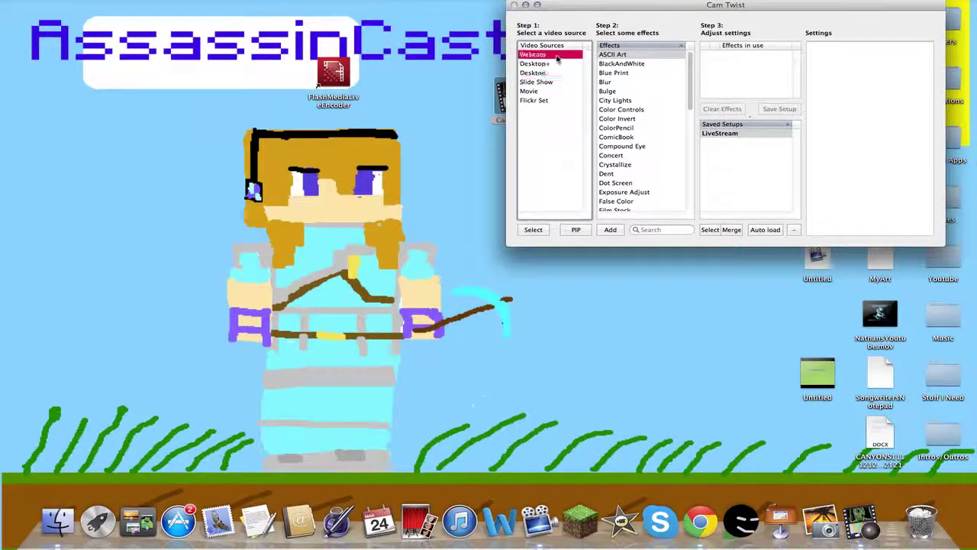
left_click(561, 74)
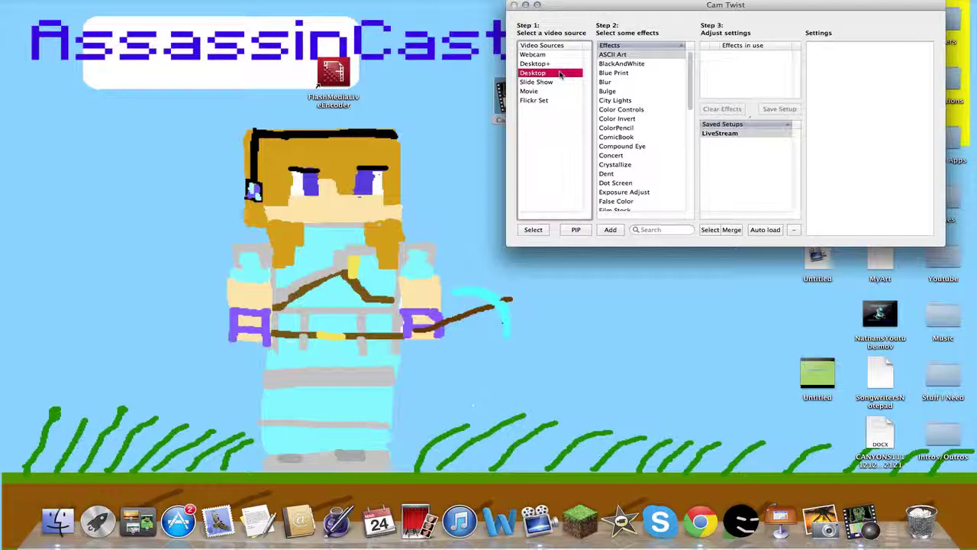
double_click(559, 74)
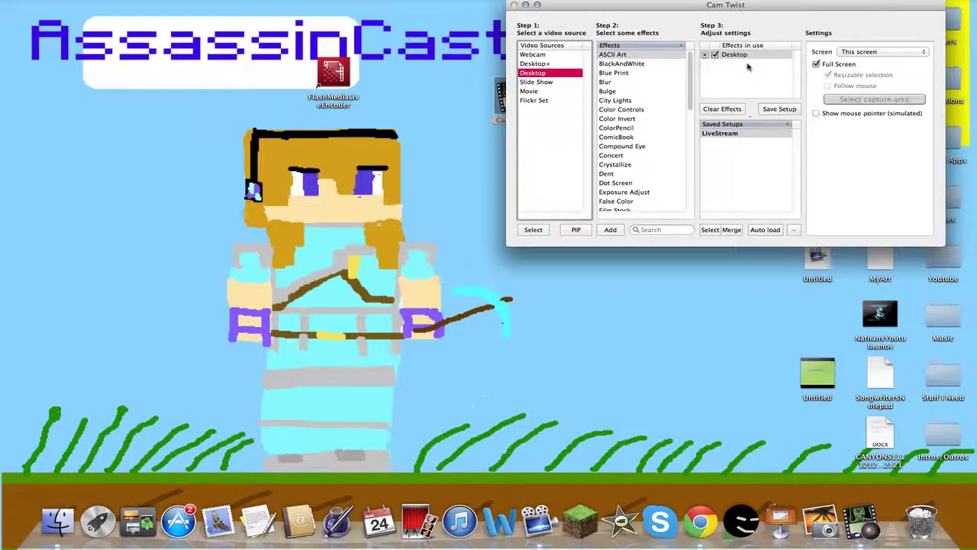
scroll(618, 141, "down", 10)
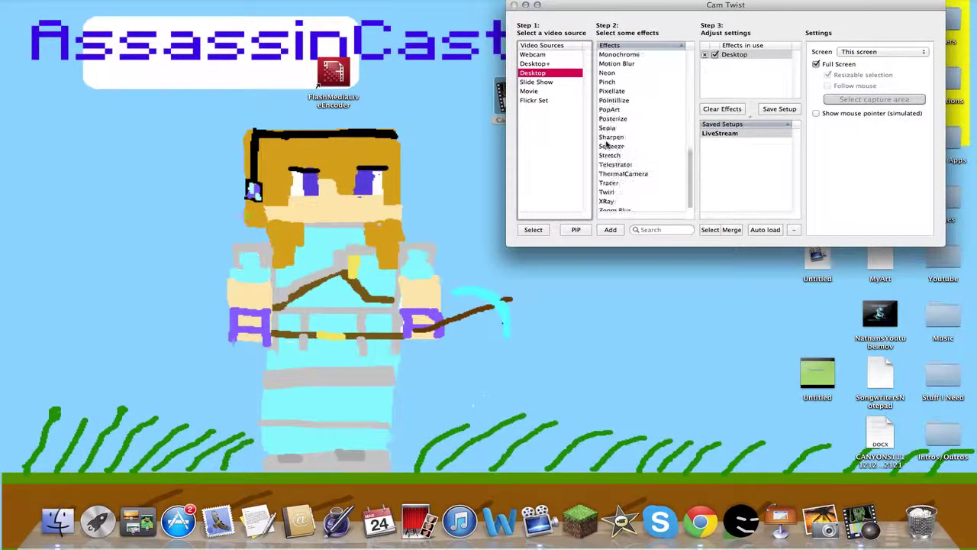
scroll(666, 200, "up", 10)
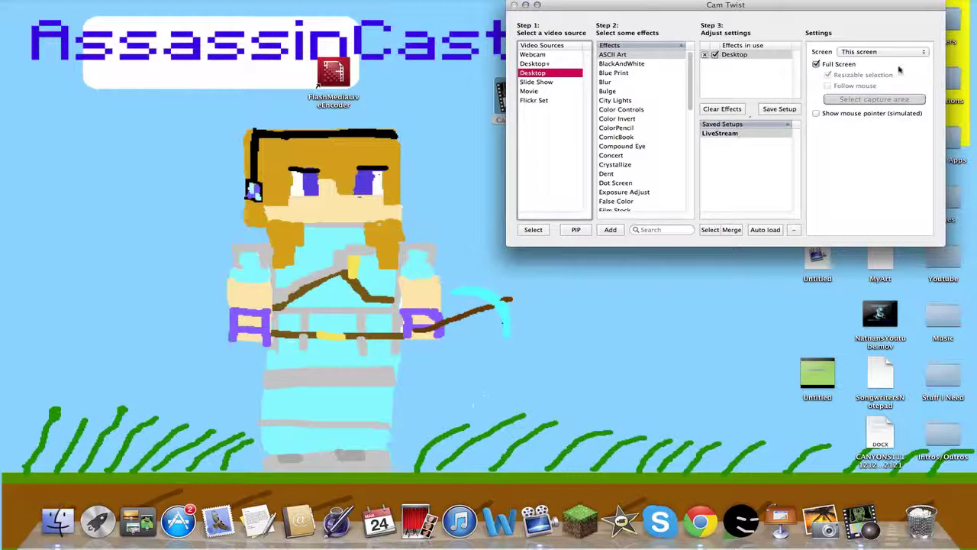
- Turn off Full Screen and stretch a custom capture area from the top-left corner to the bottom-right edges
left_click(816, 65)
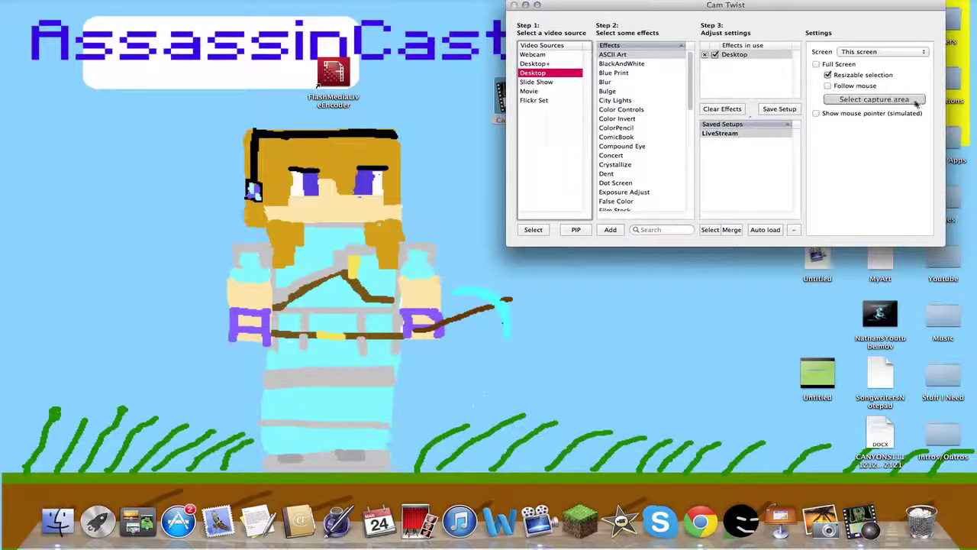
left_click(915, 102)
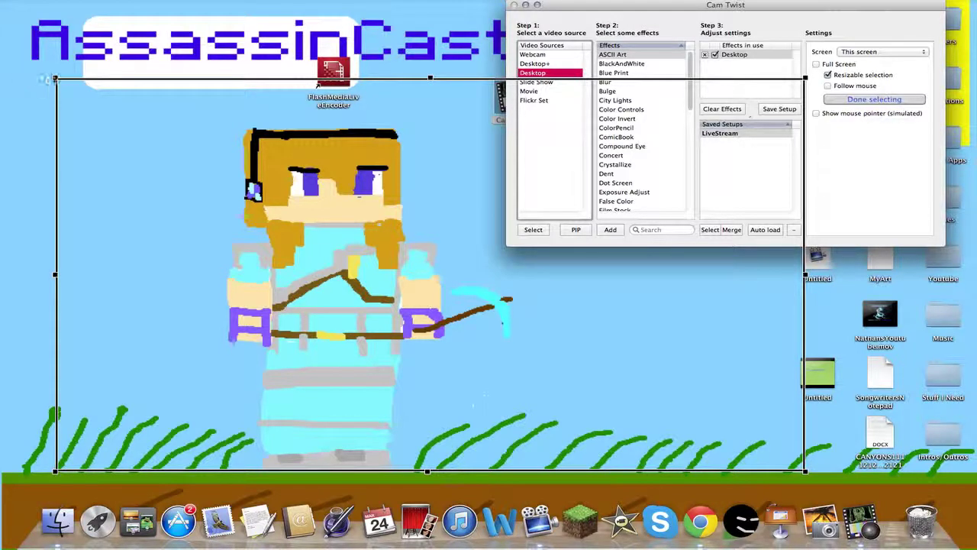
left_click_drag(55, 78, 2, 0)
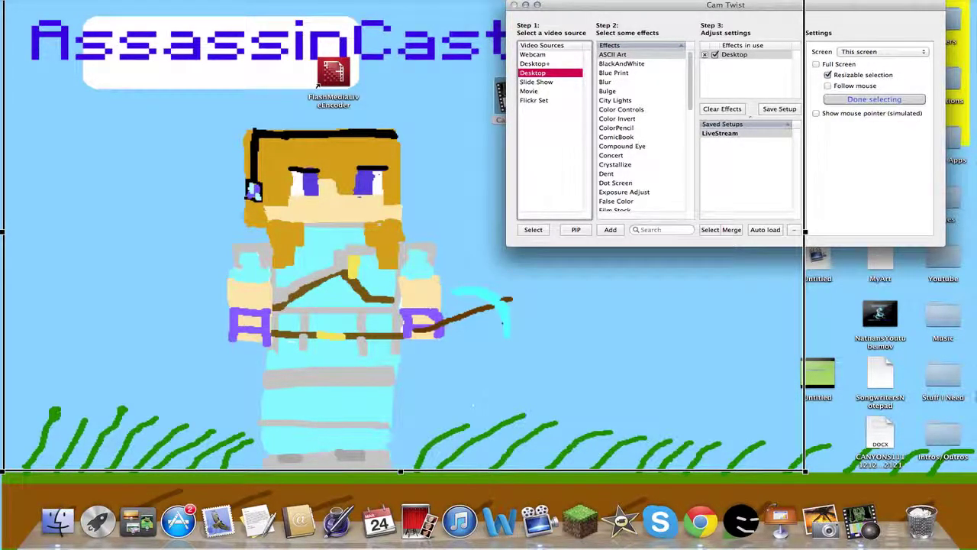
left_click_drag(805, 472, 975, 502)
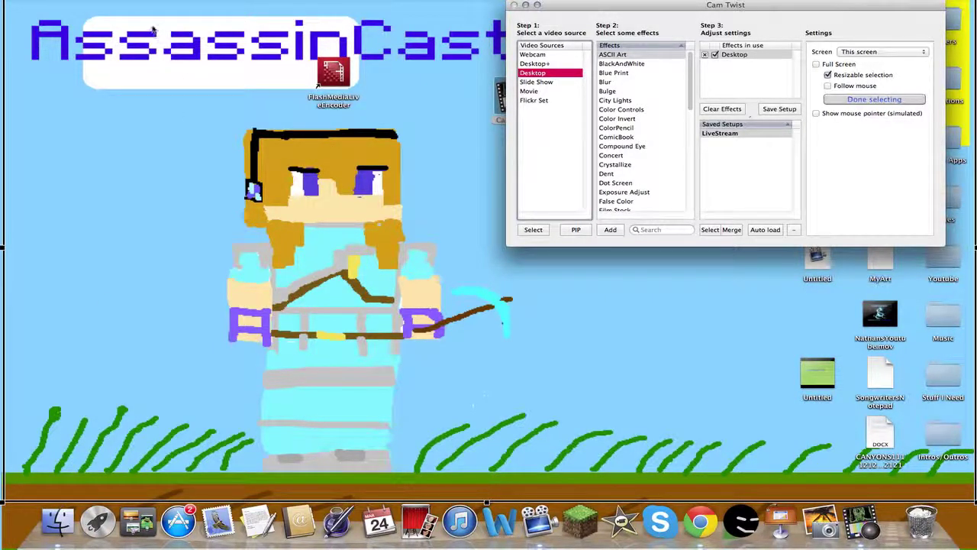
left_click(882, 100)
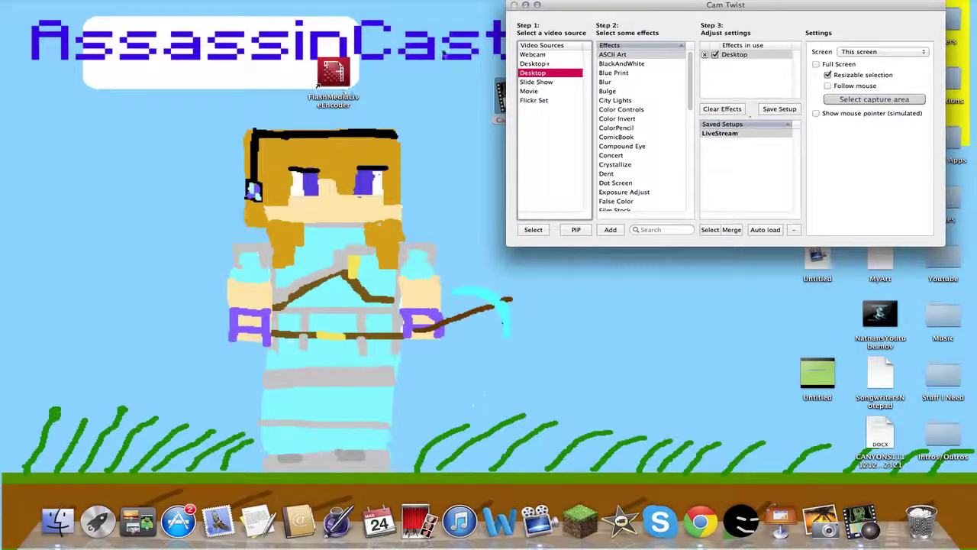
- Launch Flash Media Live Encoder, accept the participation prompt, and move its window left
double_click(342, 80)
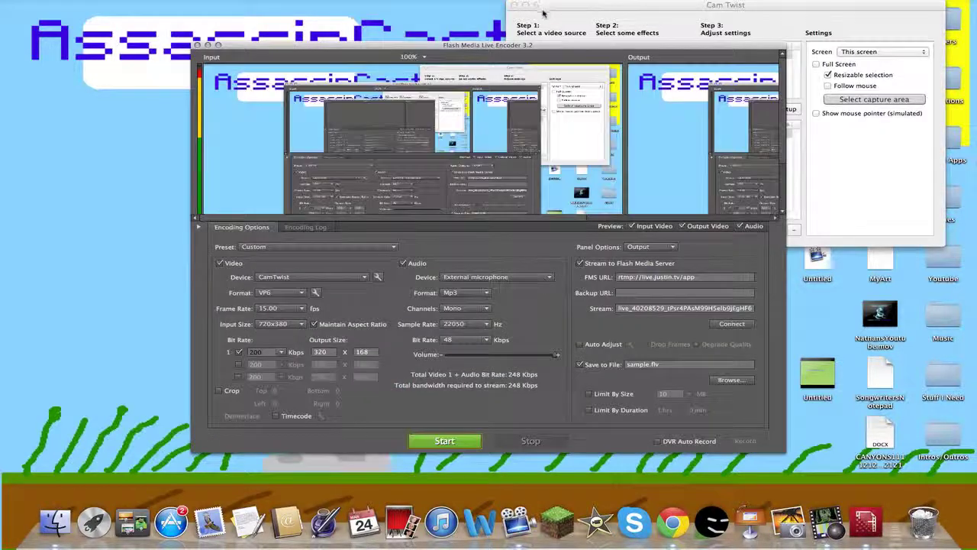
left_click(566, 327)
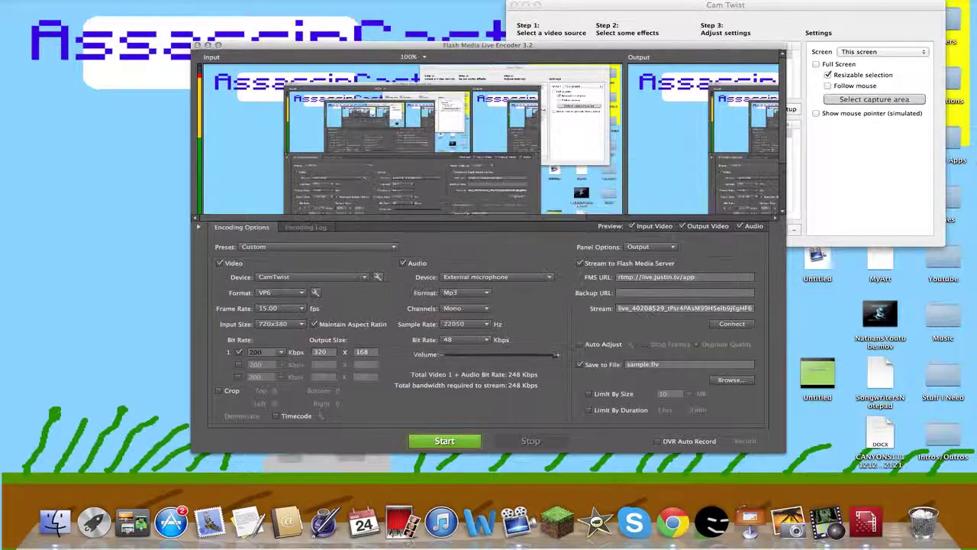
left_click_drag(627, 46, 595, 3)
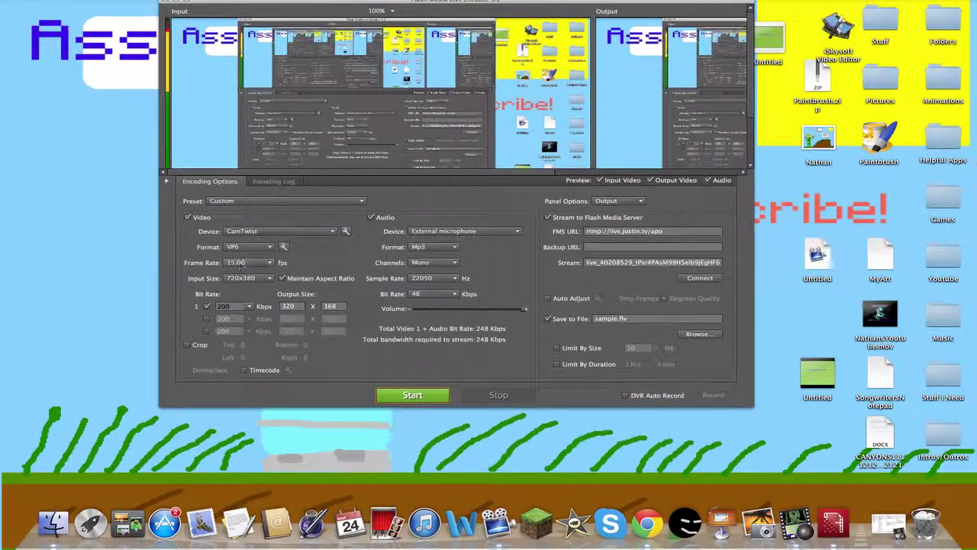
- Keep the 720x380 input size and check the rtmp://live.justin.tv/app FMS URL
left_click(272, 280)
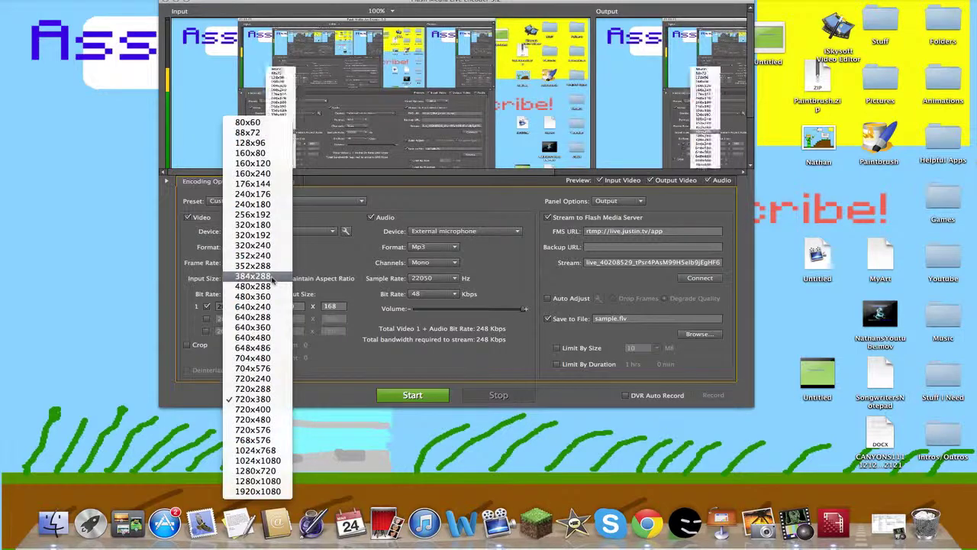
left_click(277, 403)
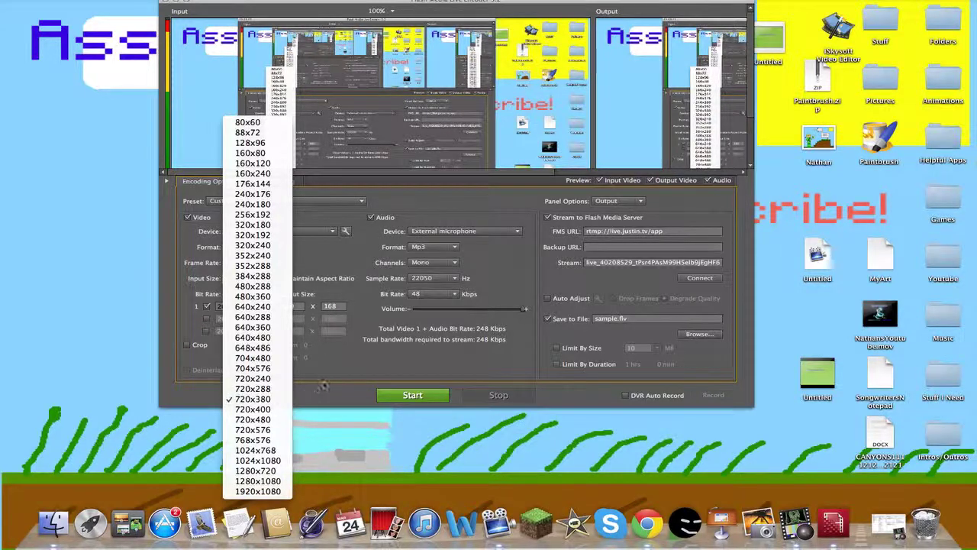
left_click(667, 231)
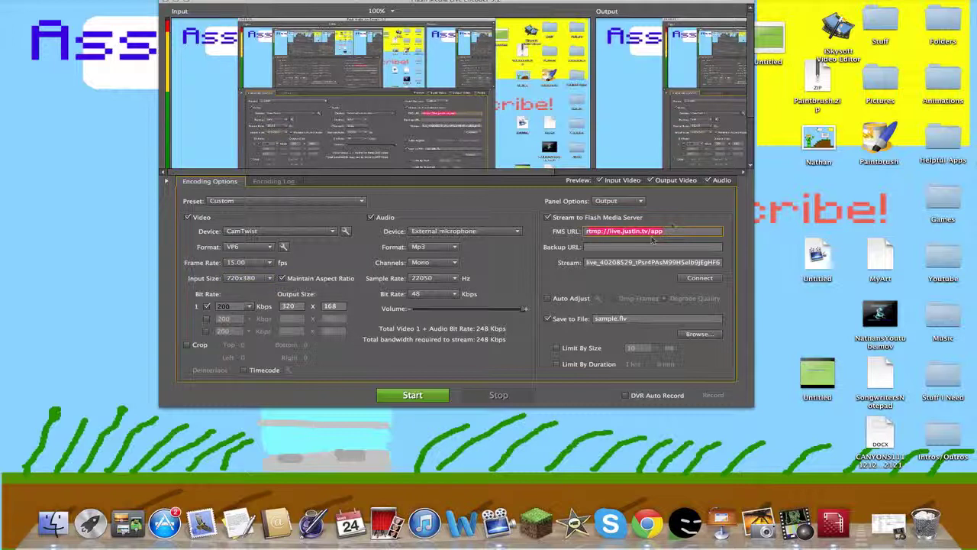
left_click(677, 223)
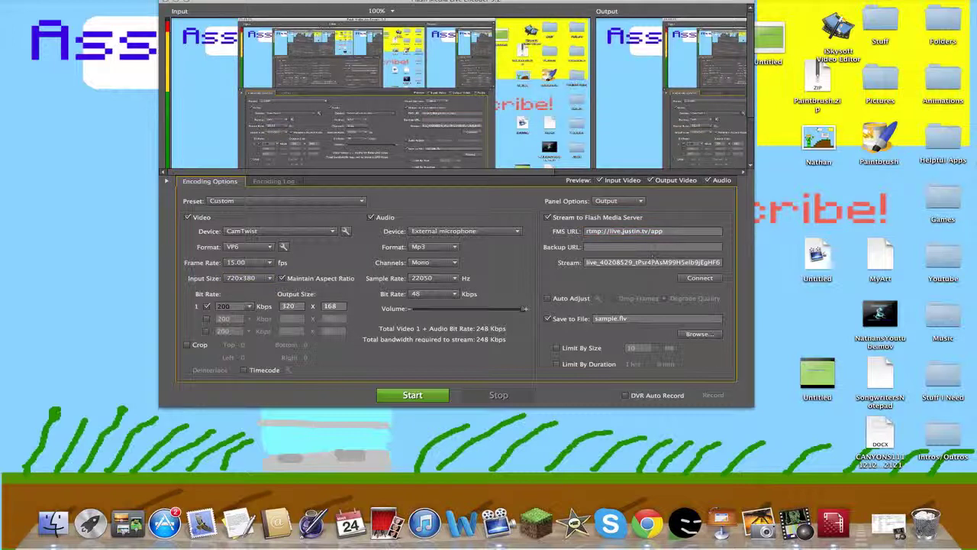
- Load twitch.tv in Google Chrome
left_click(647, 522)
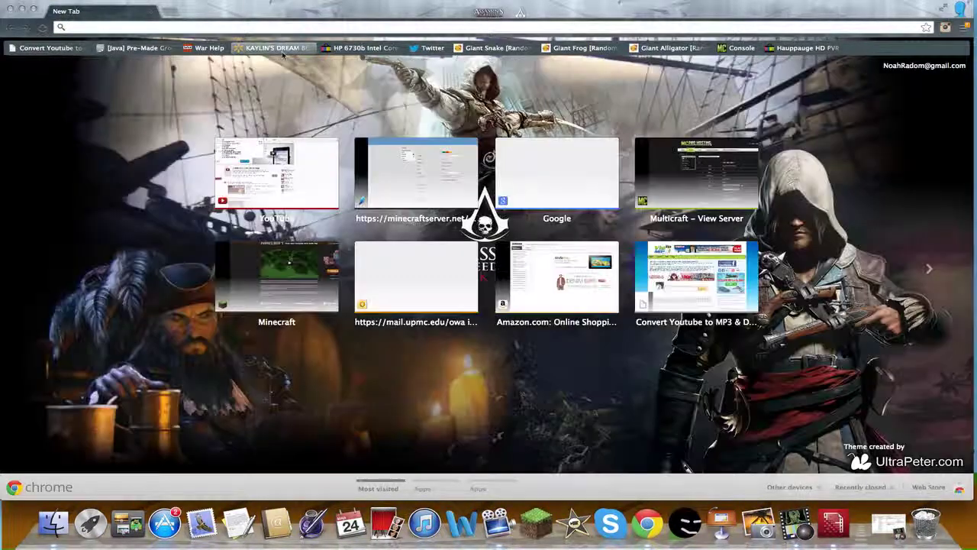
type("twitch.tv")
key("Return")
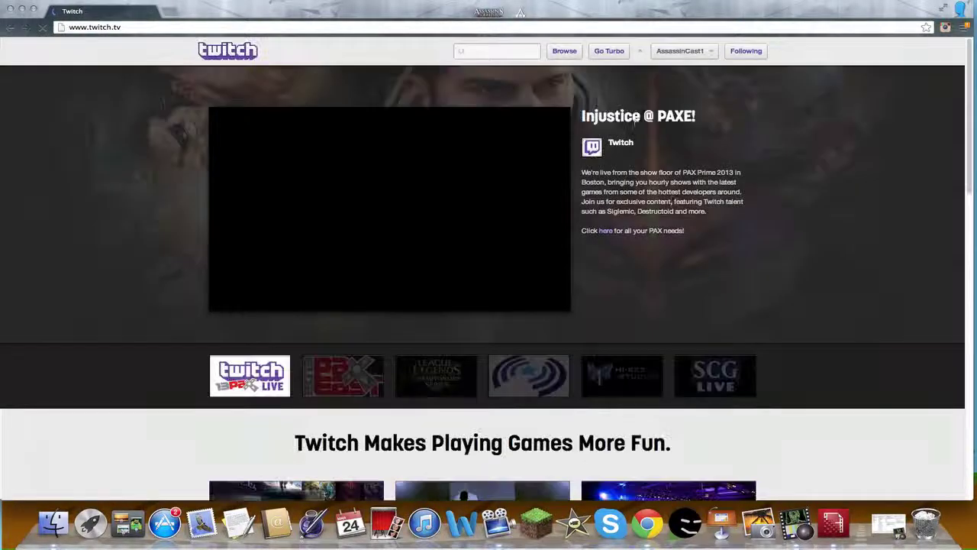
- Go to the Dashboard's Streaming Apps page and reveal the channel's stream key
left_click(713, 51)
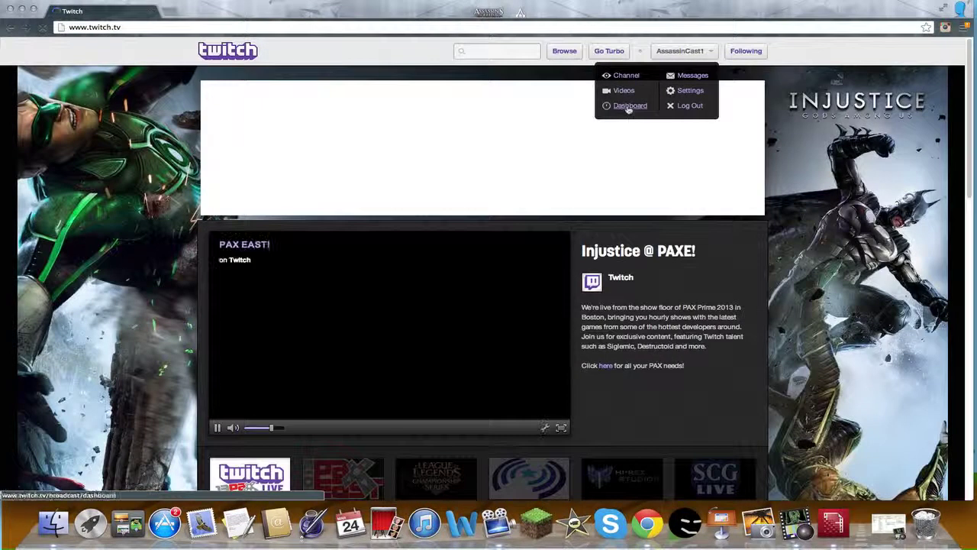
left_click(628, 107)
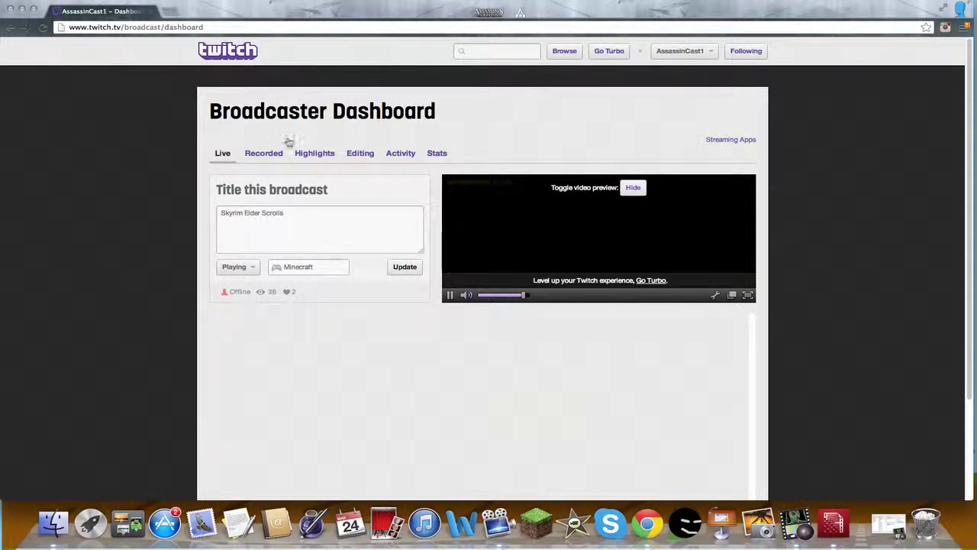
left_click(747, 142)
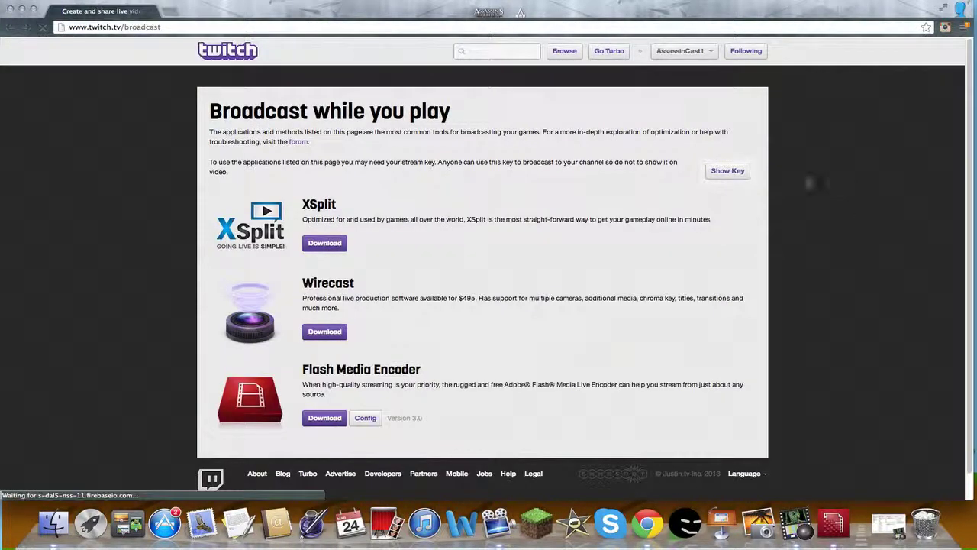
left_click(733, 171)
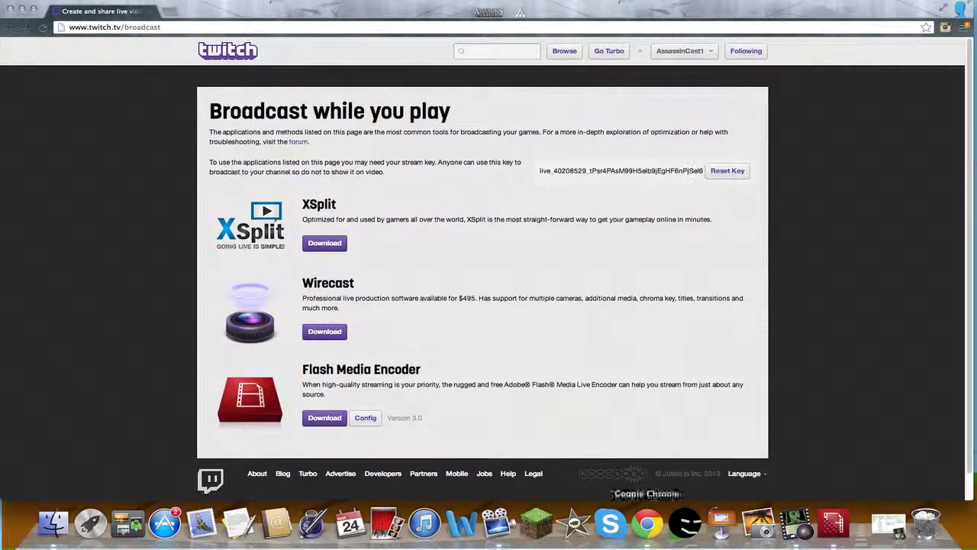
- Bring the encoder forward, hide Chrome, and shift the encoder window further left
left_click(833, 523)
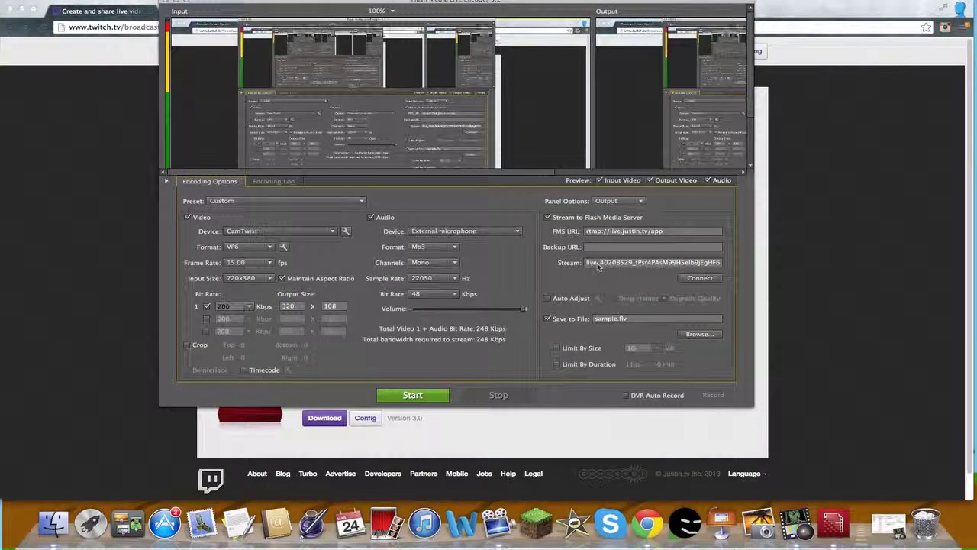
left_click(874, 211)
key("super+h")
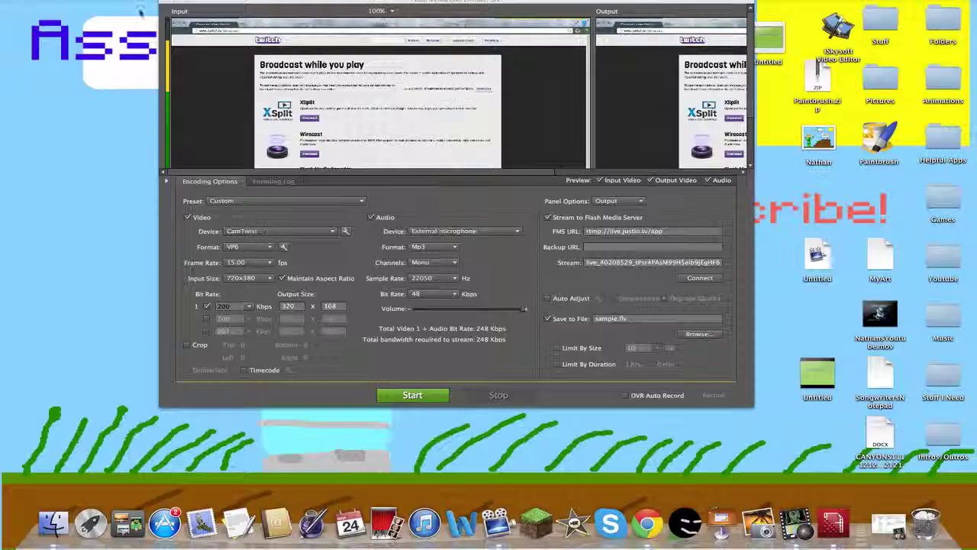
left_click_drag(450, 2, 322, 3)
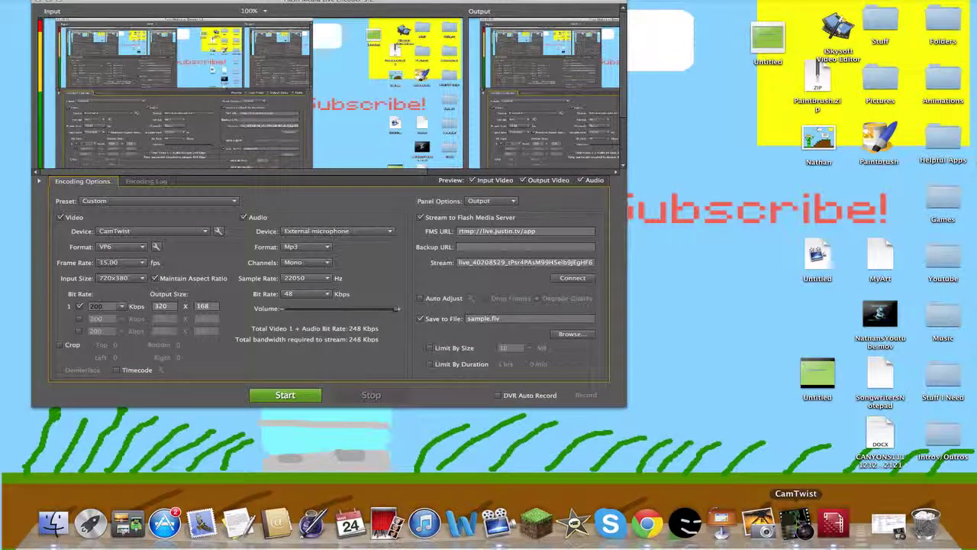
- Open CamTwist and test the Concert and Blur effects, removing each afterwards
left_click(796, 523)
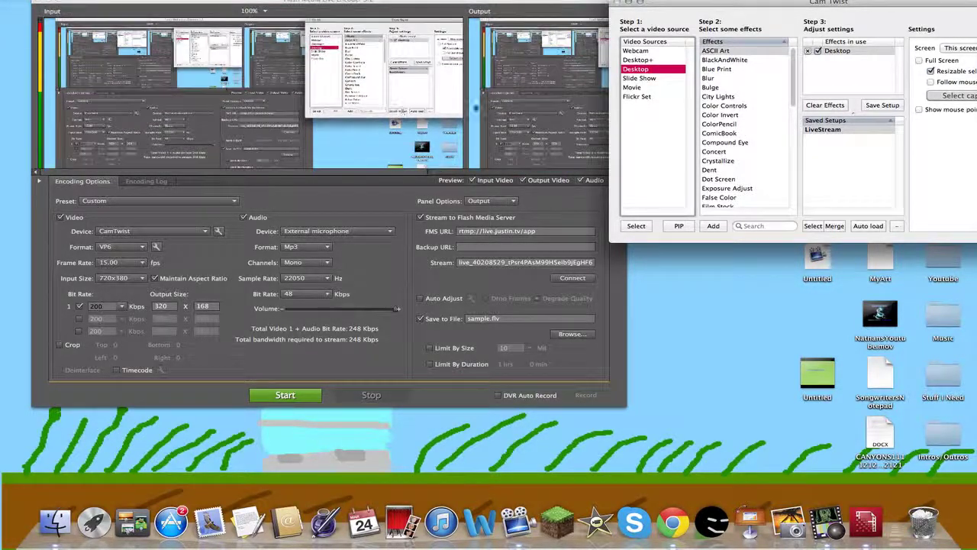
double_click(729, 152)
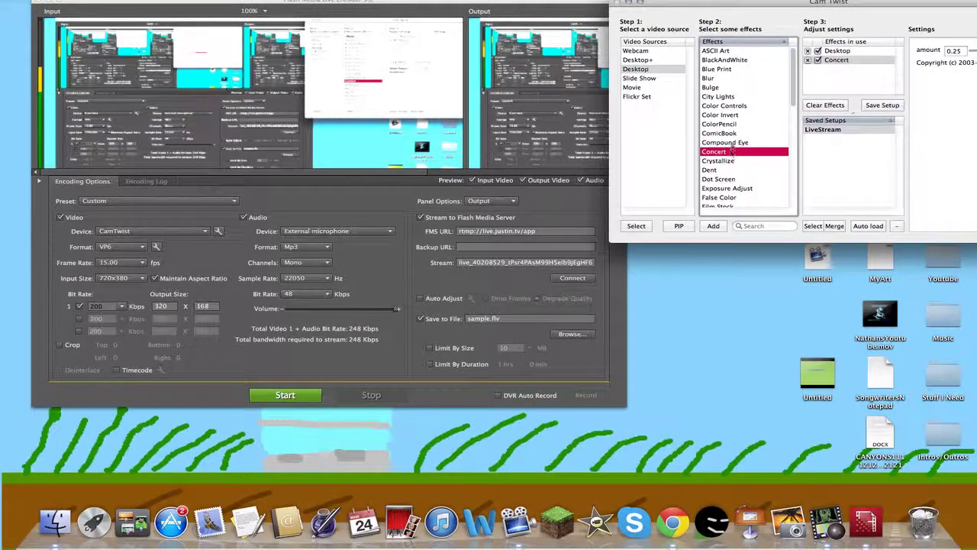
left_click(808, 60)
double_click(708, 78)
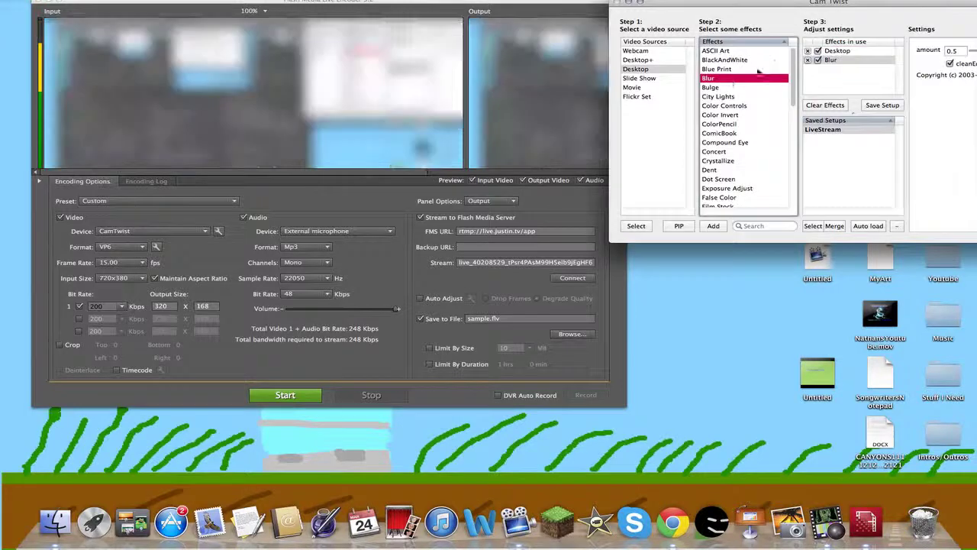
left_click(807, 61)
scroll(740, 152, "down", 5)
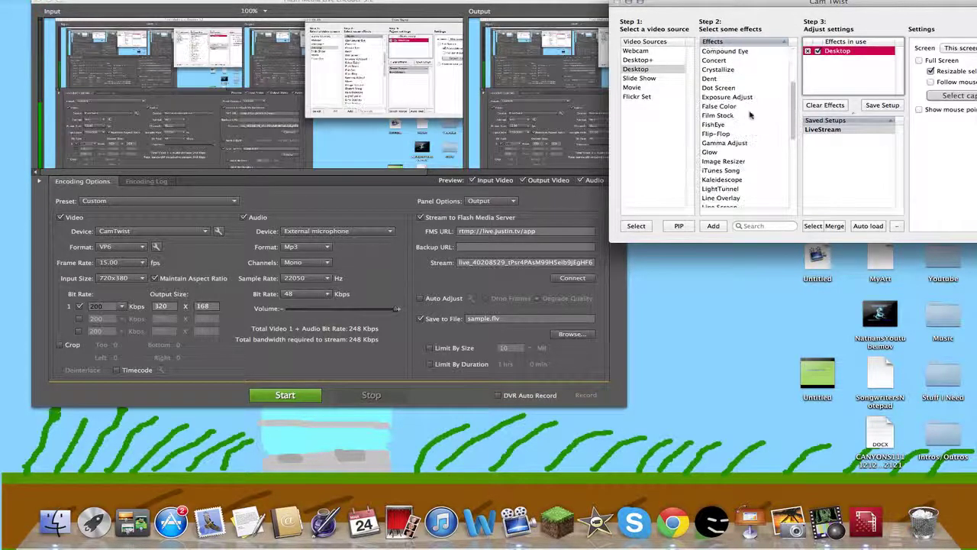
- Test and remove the Mirror effect, then nudge the encoder and CamTwist windows apart
double_click(717, 173)
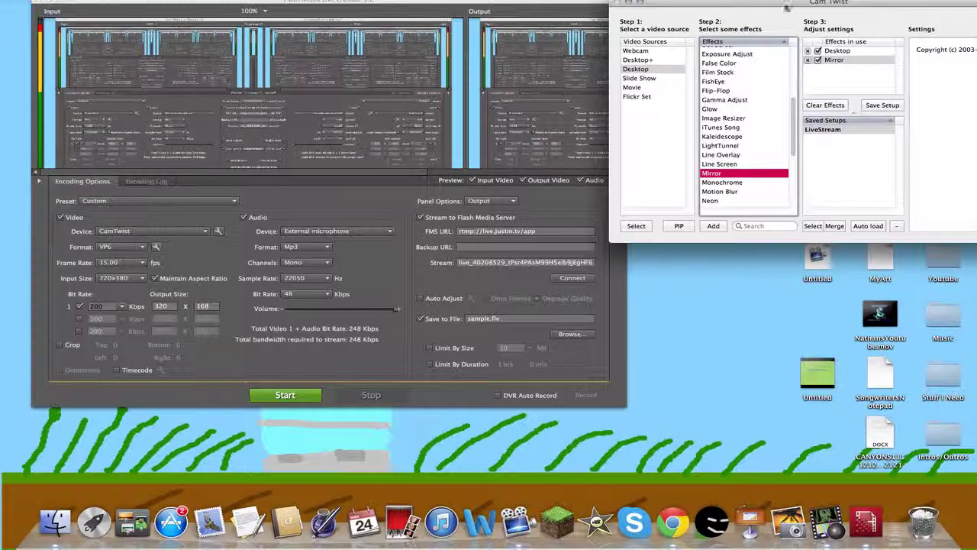
left_click(808, 60)
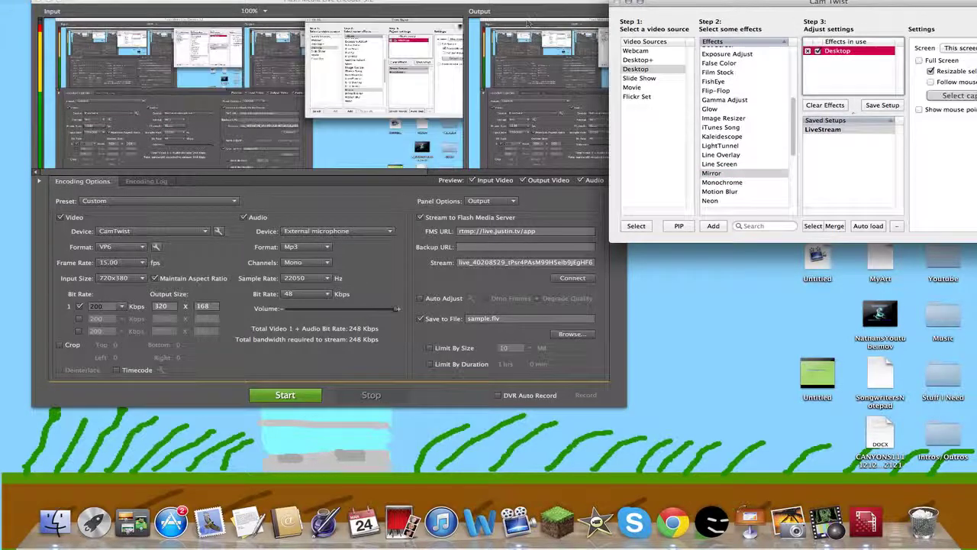
left_click_drag(412, 7, 402, 2)
left_click_drag(690, 11, 708, 13)
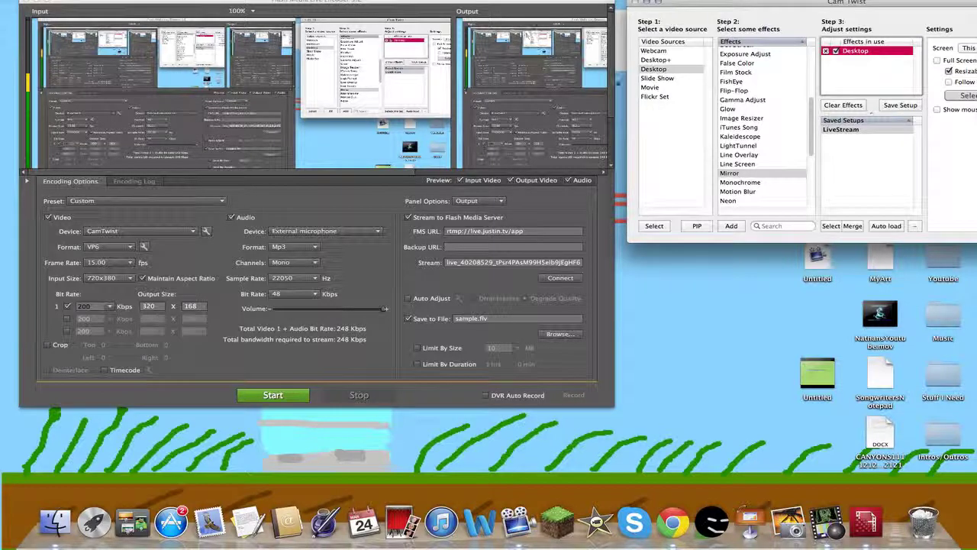
- Connect the encoder to the Twitch server, keep Mp3 audio, and view the Encoding Log
left_click(432, 265)
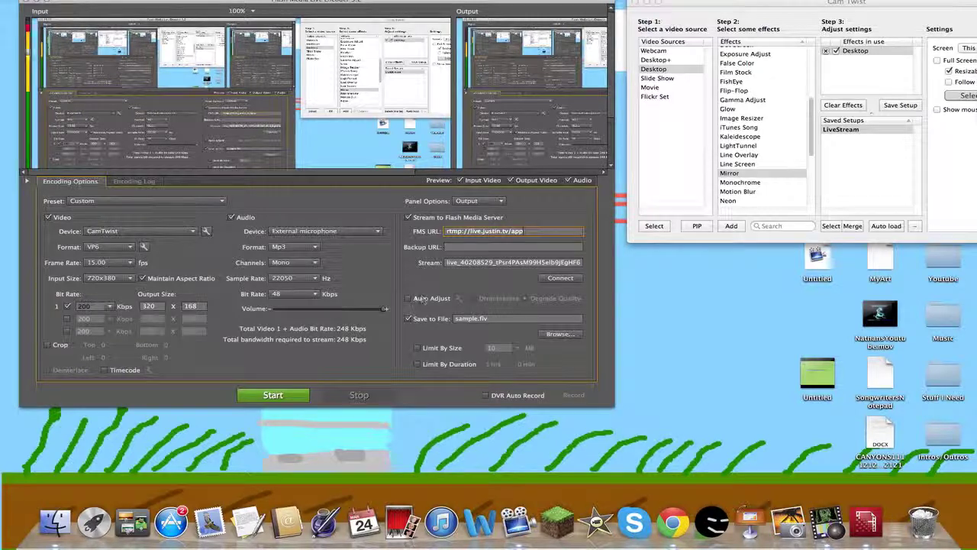
left_click(562, 276)
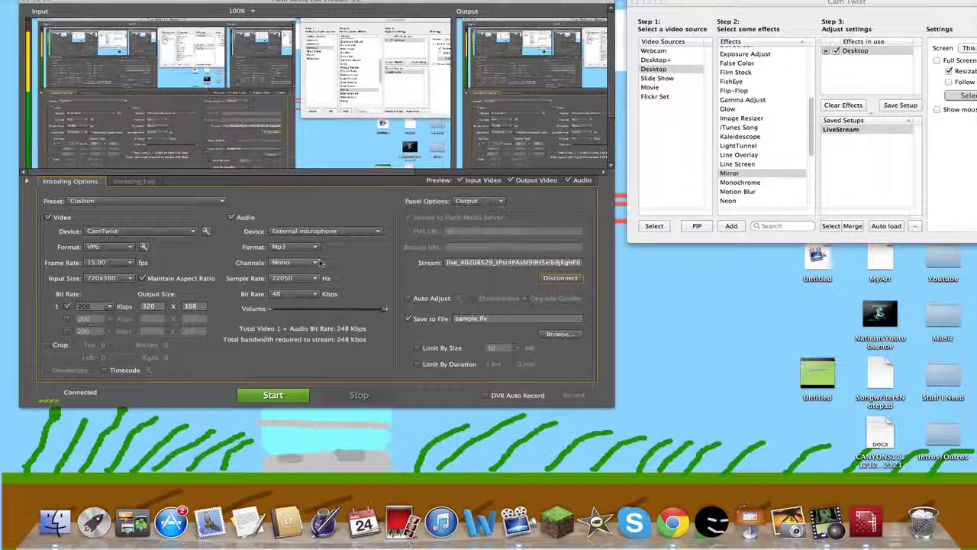
left_click(314, 248)
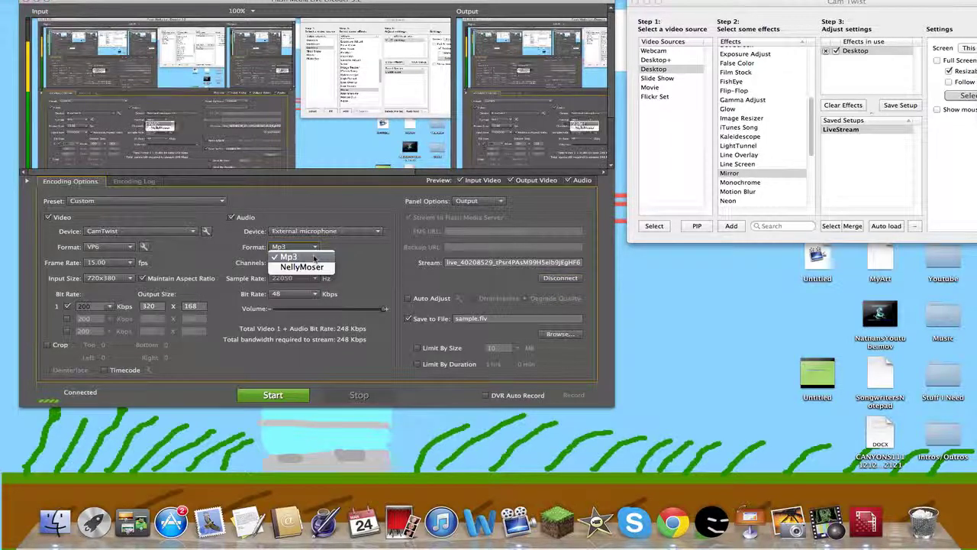
left_click(305, 251)
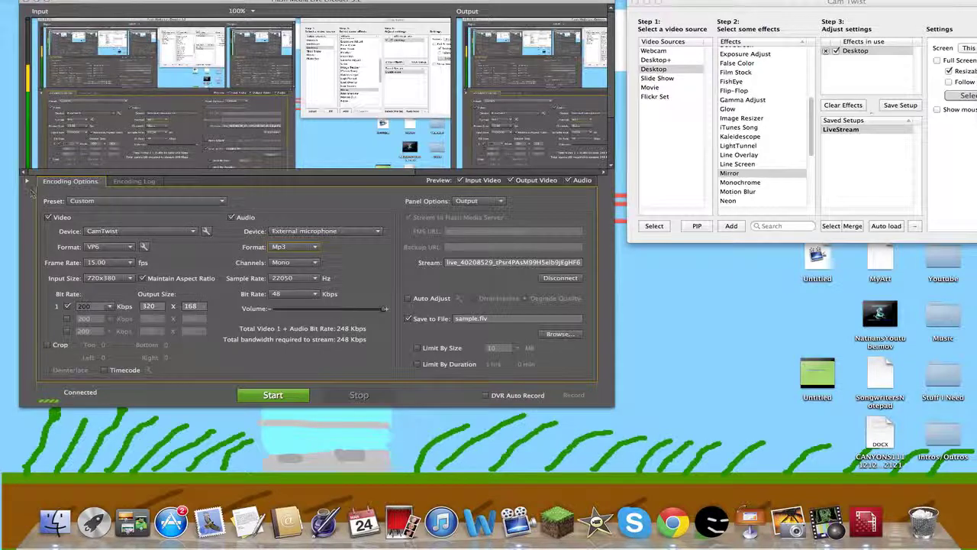
left_click(122, 182)
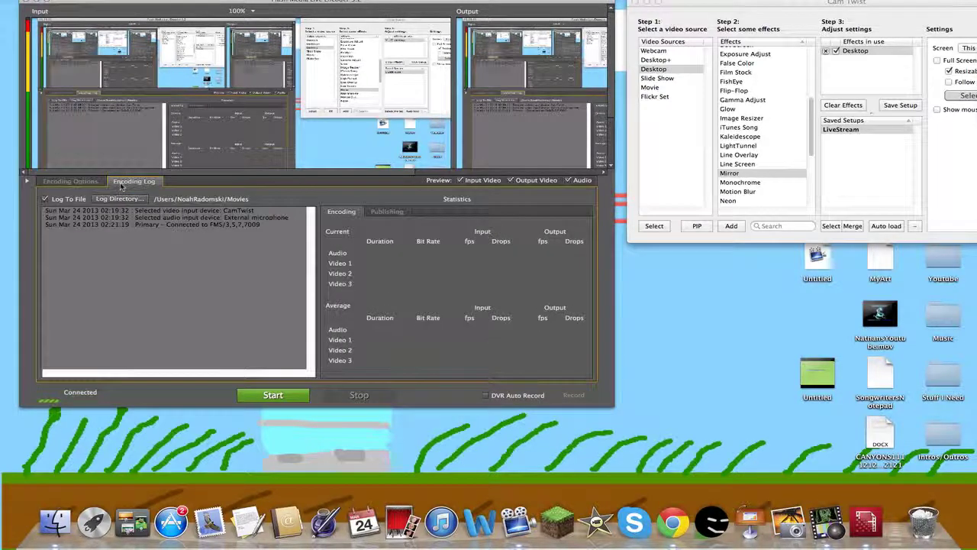
- Start encoding and streaming to Twitch, then stop after a few seconds
left_click(258, 394)
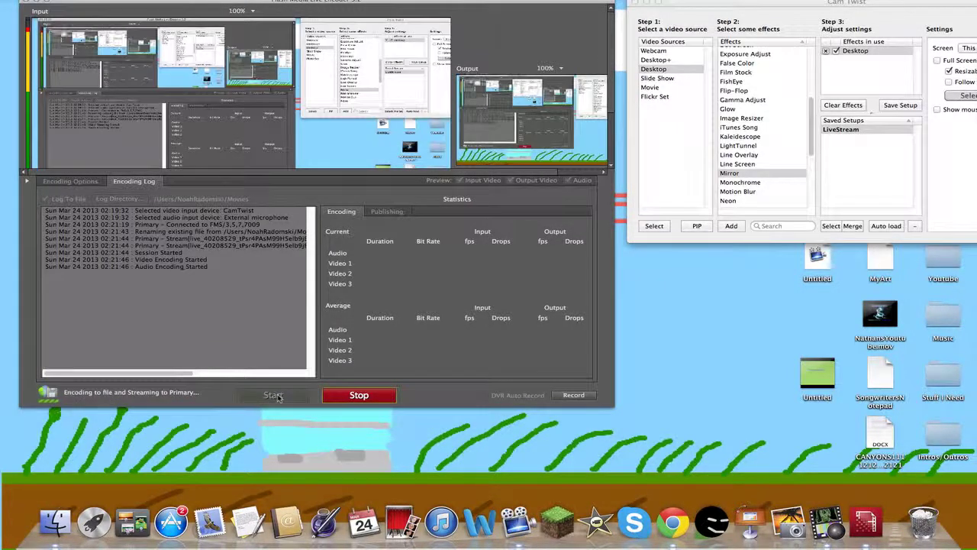
left_click(351, 395)
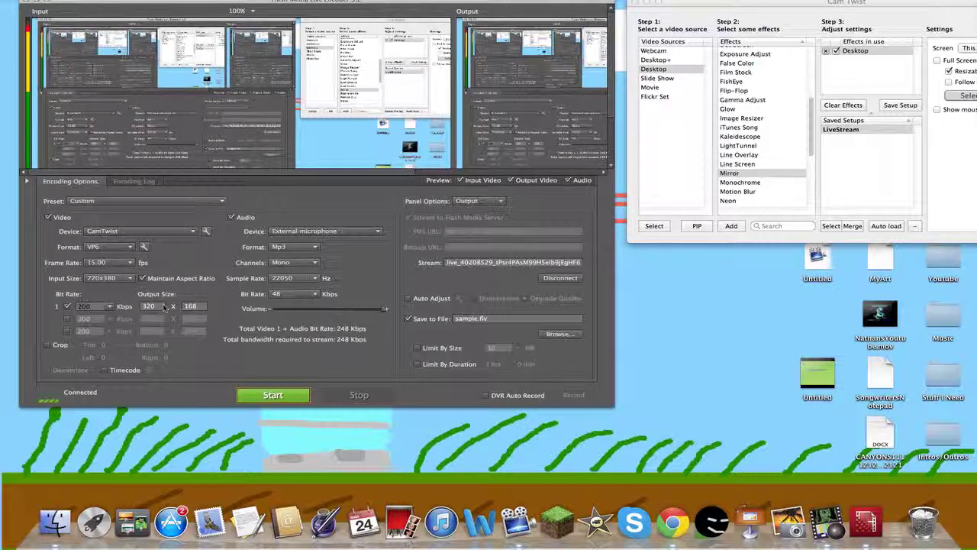
left_click(131, 279)
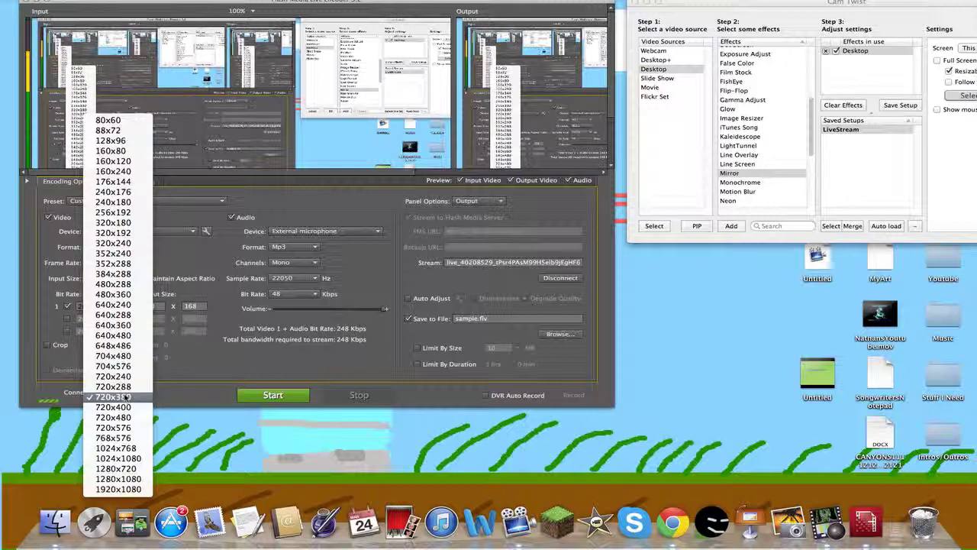
left_click(122, 397)
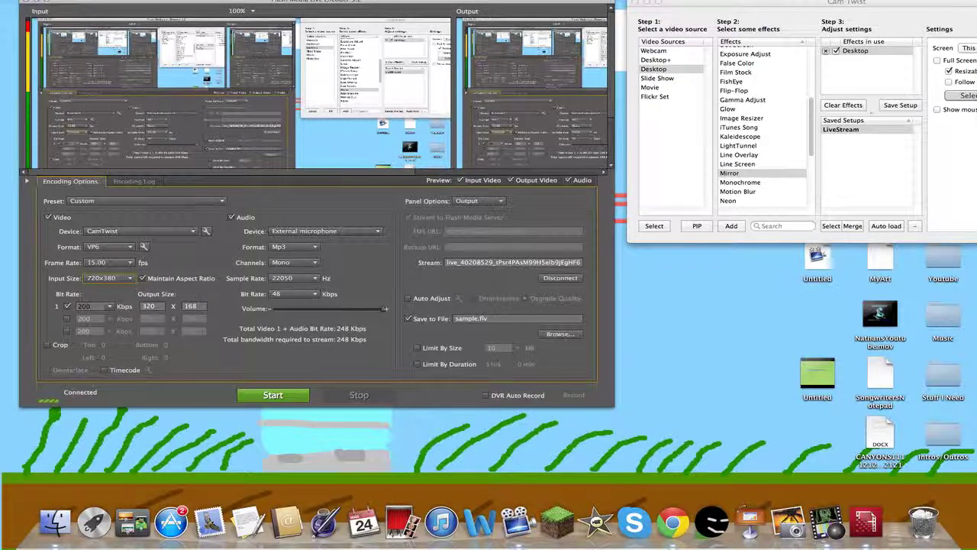
left_click(192, 232)
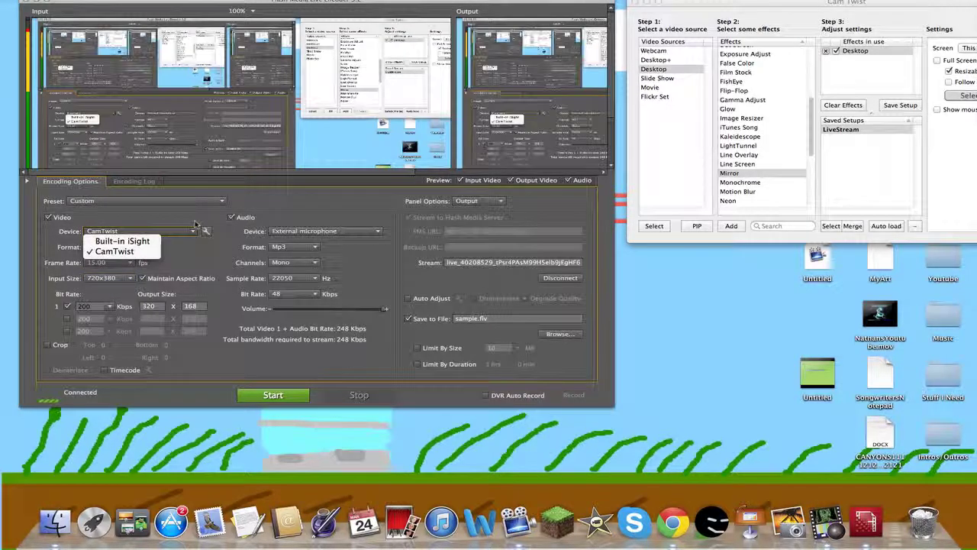
left_click(122, 251)
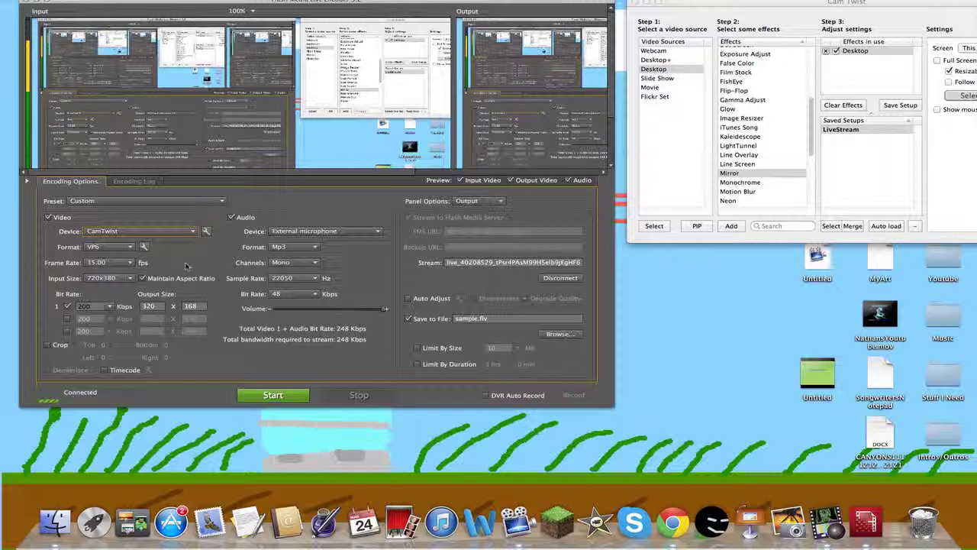